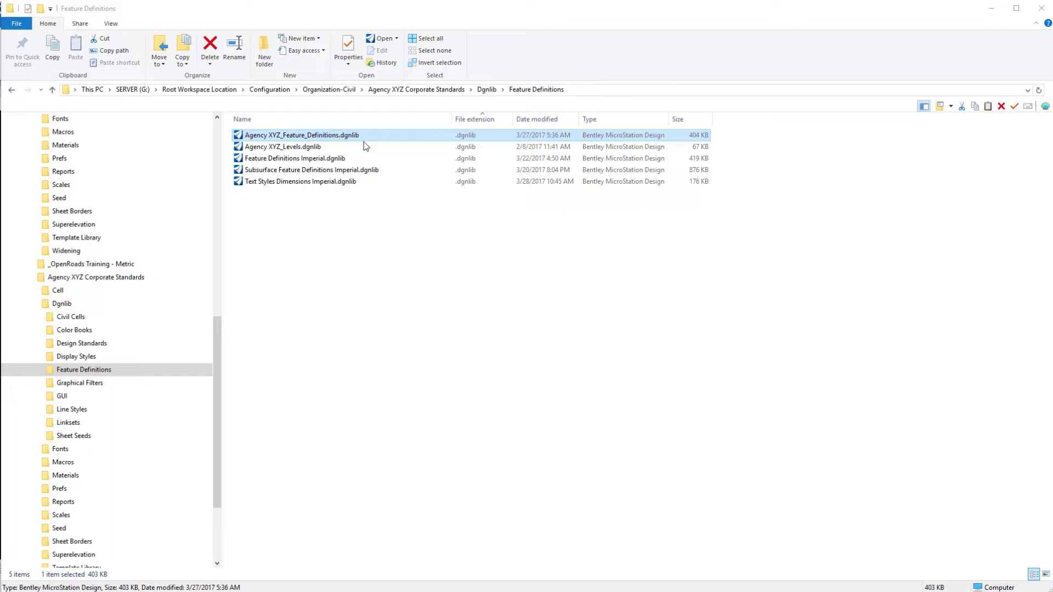
Open Agency XYZ_Feature_Definitions.dgnlib in OpenRoads Designer and bring up the Element Templates manager
left_click(305, 159)
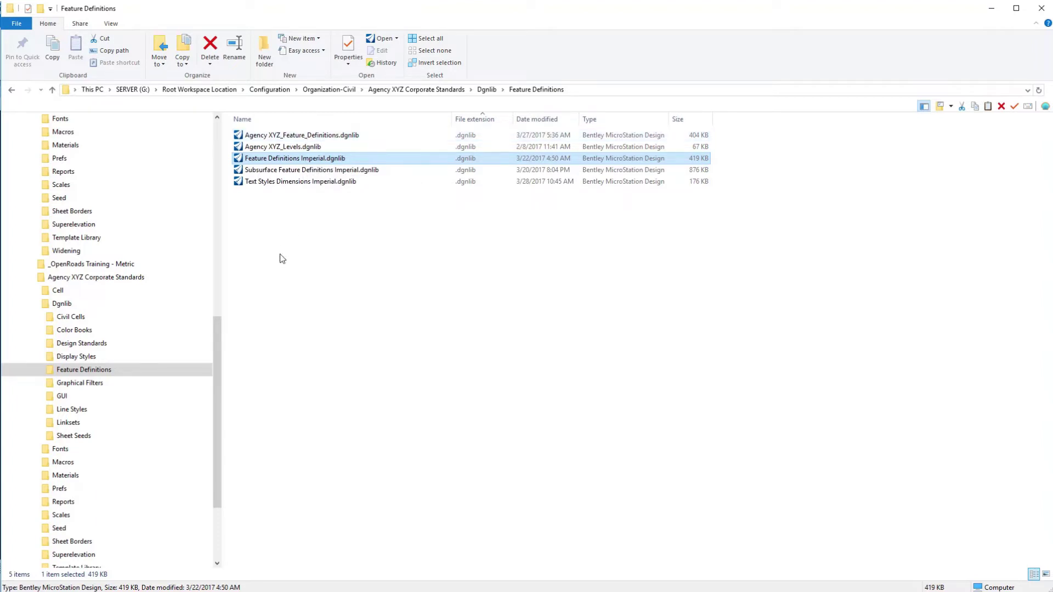
left_click(333, 138)
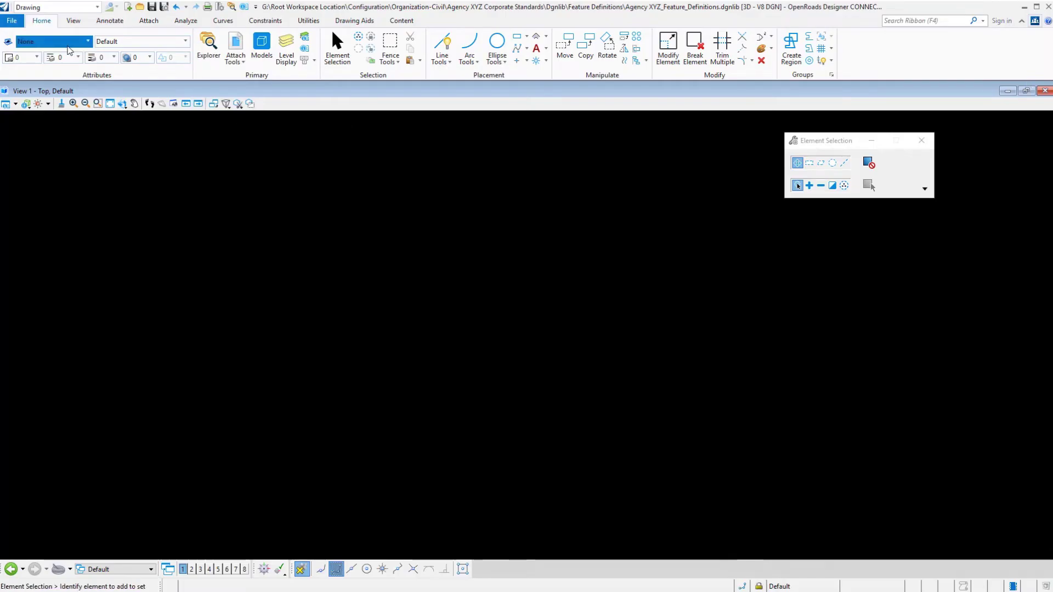
left_click(68, 43)
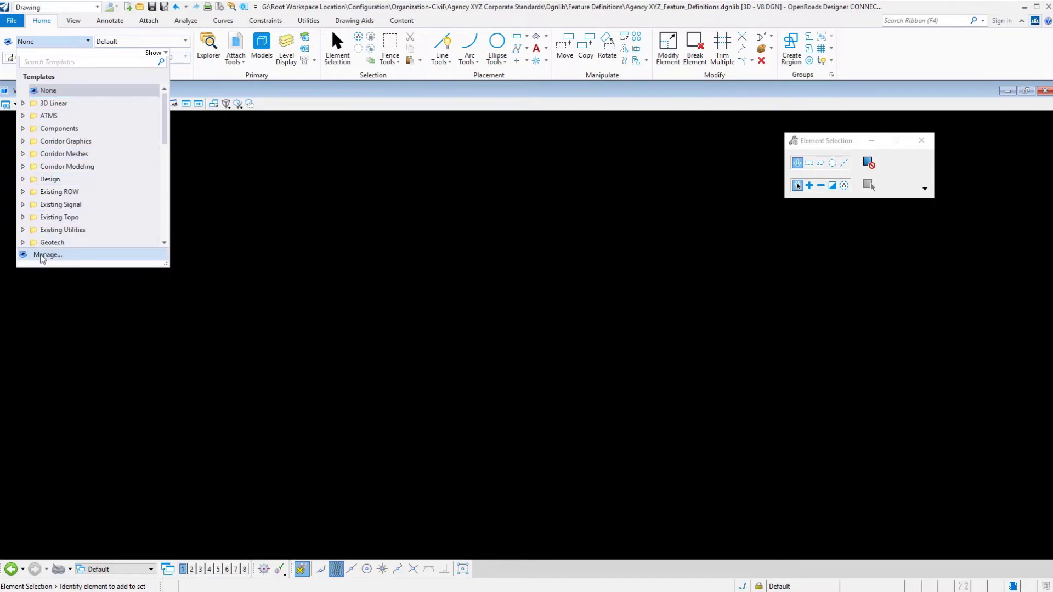
left_click(42, 256)
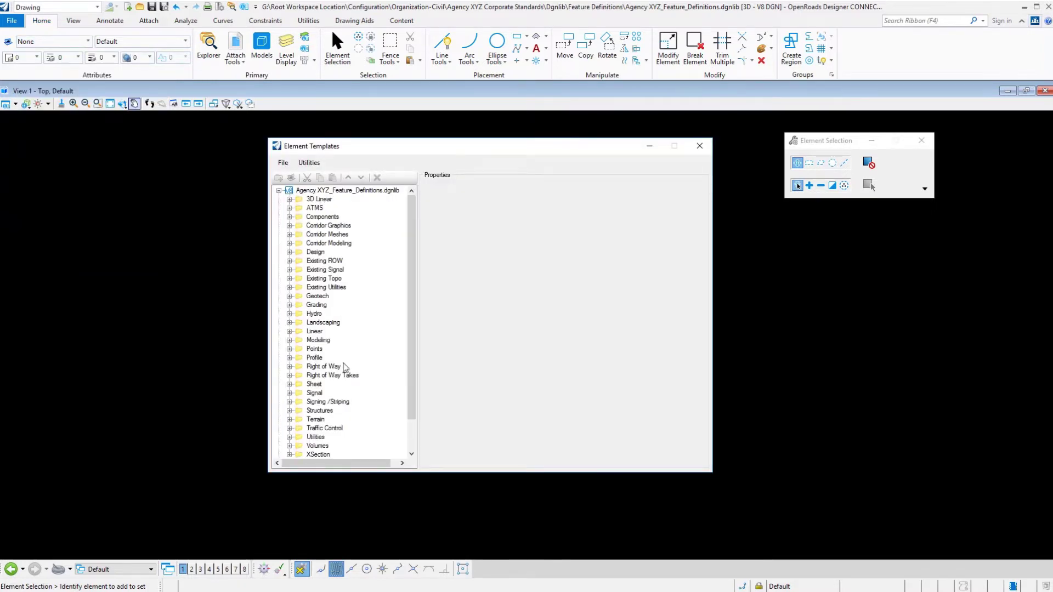
Expand the Annotation, Sheets and Plan template groups of Feature Definitions Imperial.dgnlib
left_click(279, 190)
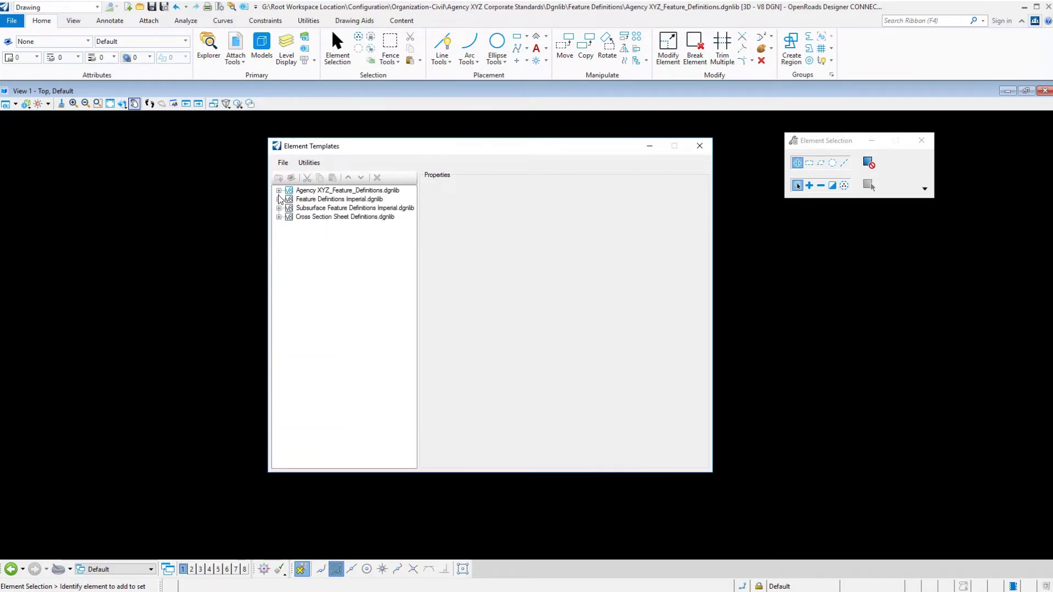
left_click(278, 199)
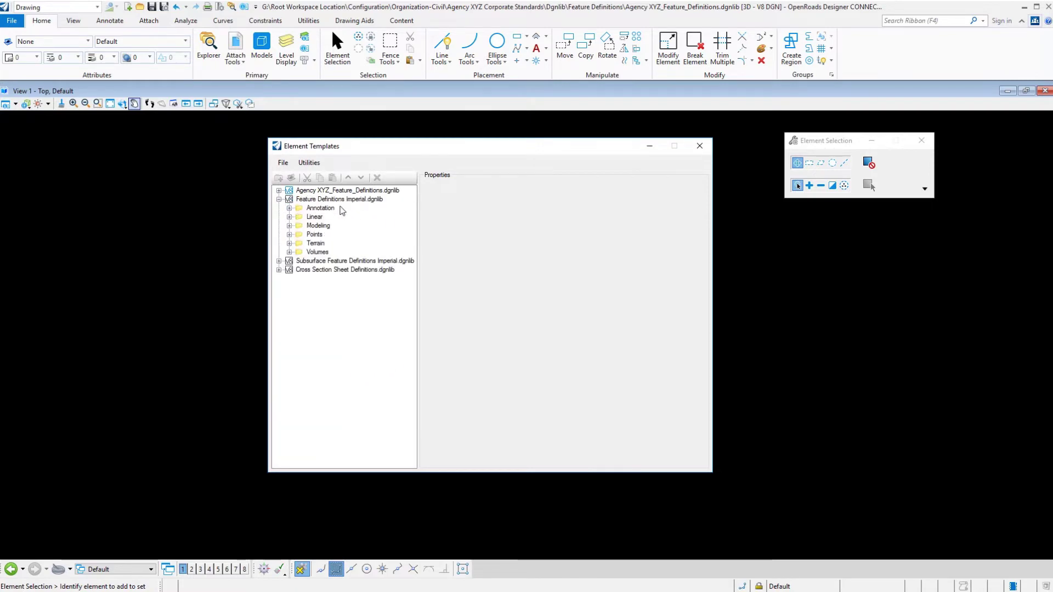
left_click(289, 208)
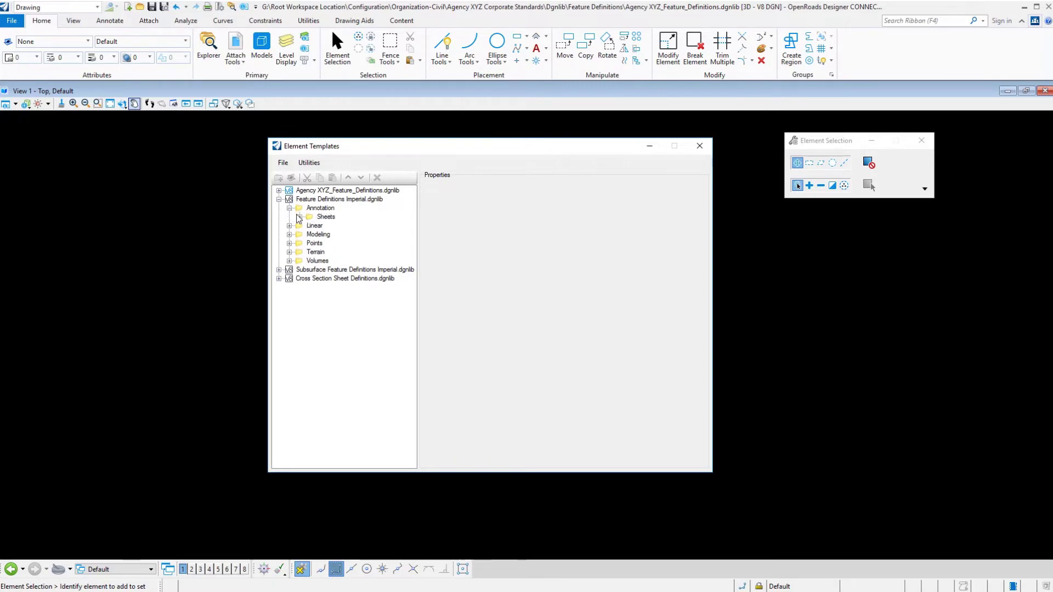
left_click(299, 217)
left_click(328, 209)
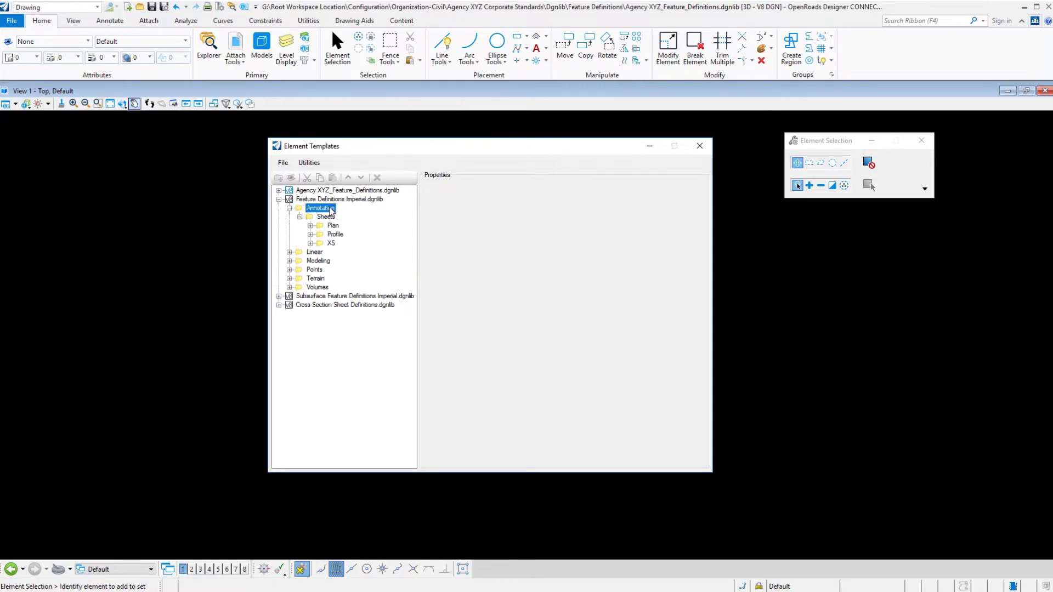
left_click(328, 217)
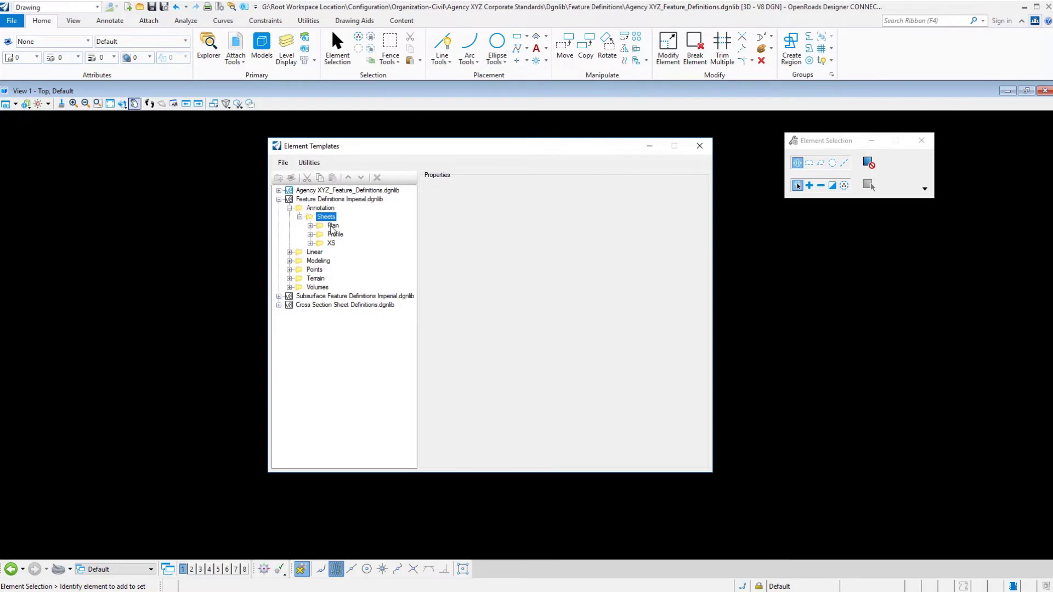
left_click(332, 227)
left_click(311, 226)
Examine the general settings of the plan sheet annotation templates in Feature Definitions Imperial.dgnlib, from Bearing Label to Station Tics Minor
left_click(352, 235)
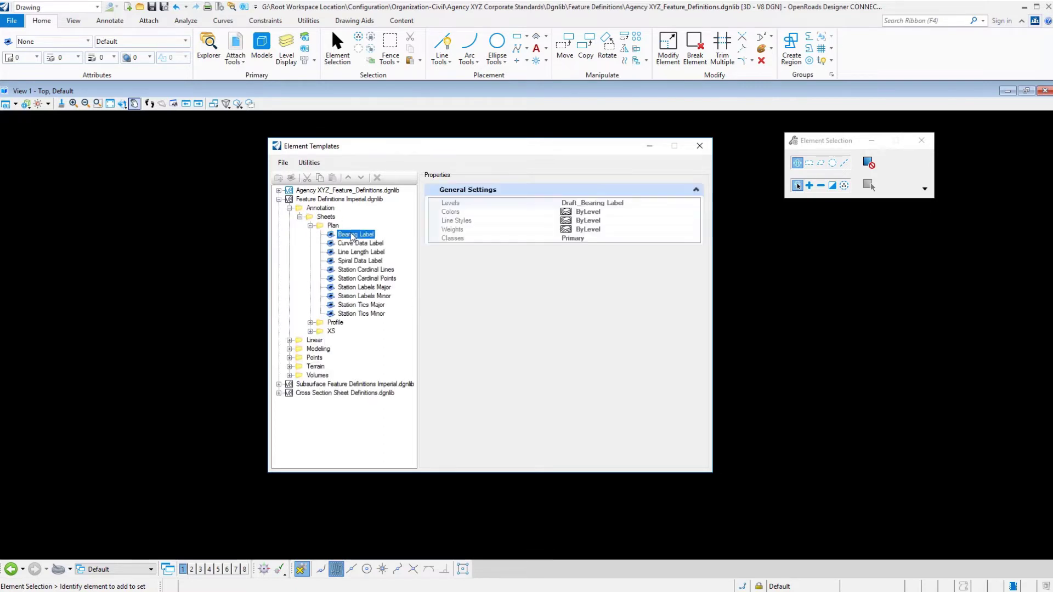
left_click(354, 244)
left_click(357, 253)
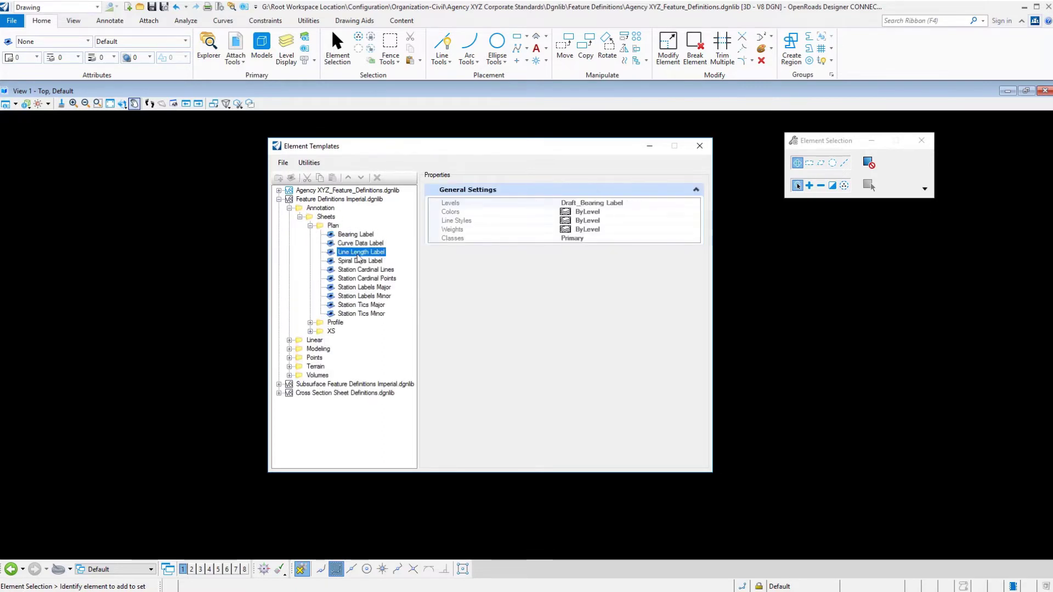
left_click(359, 262)
left_click(359, 279)
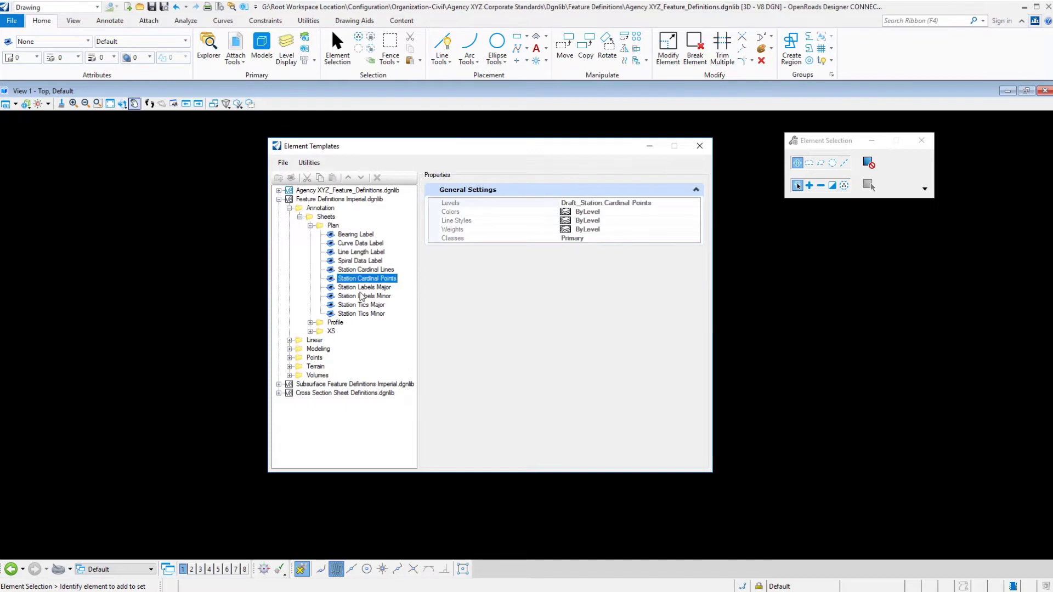
left_click(362, 296)
left_click(362, 306)
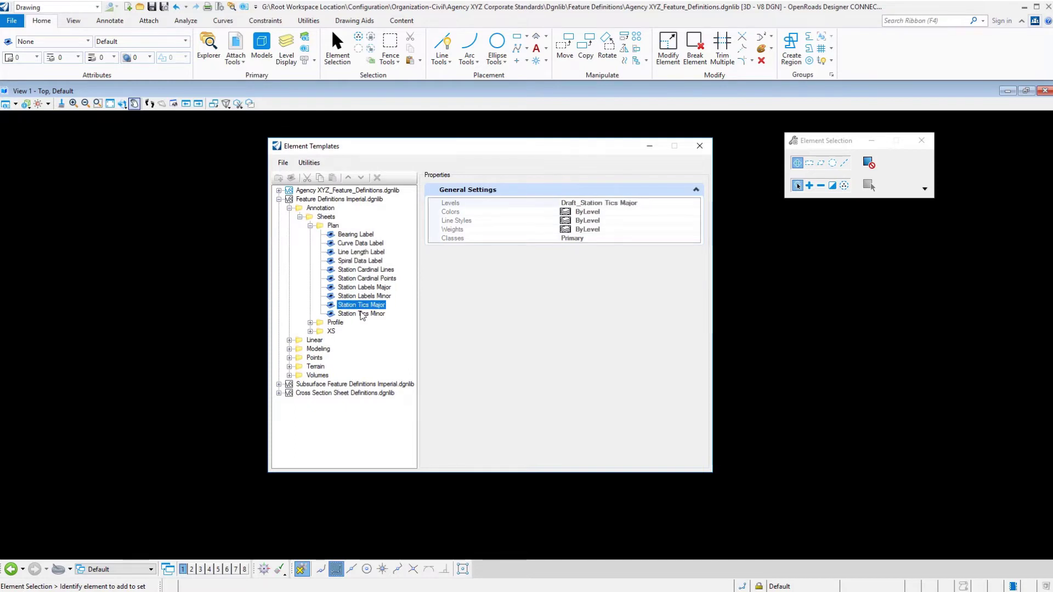
left_click(360, 314)
Examine the Profile sheet annotation templates of Feature Definitions Imperial.dgnlib, widening the template tree to show the full names
left_click(310, 322)
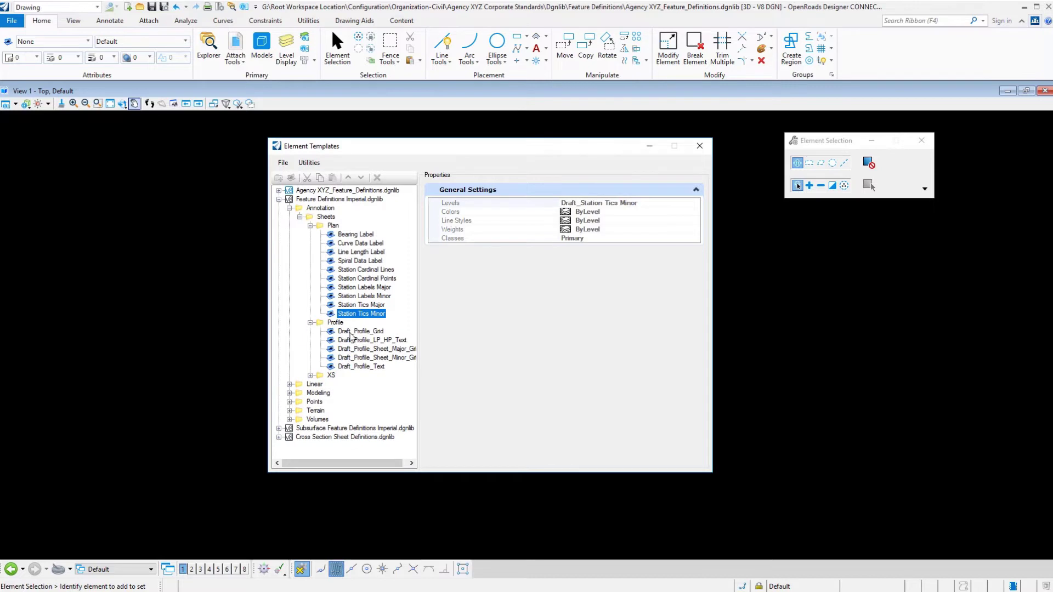
left_click(361, 331)
left_click(352, 340)
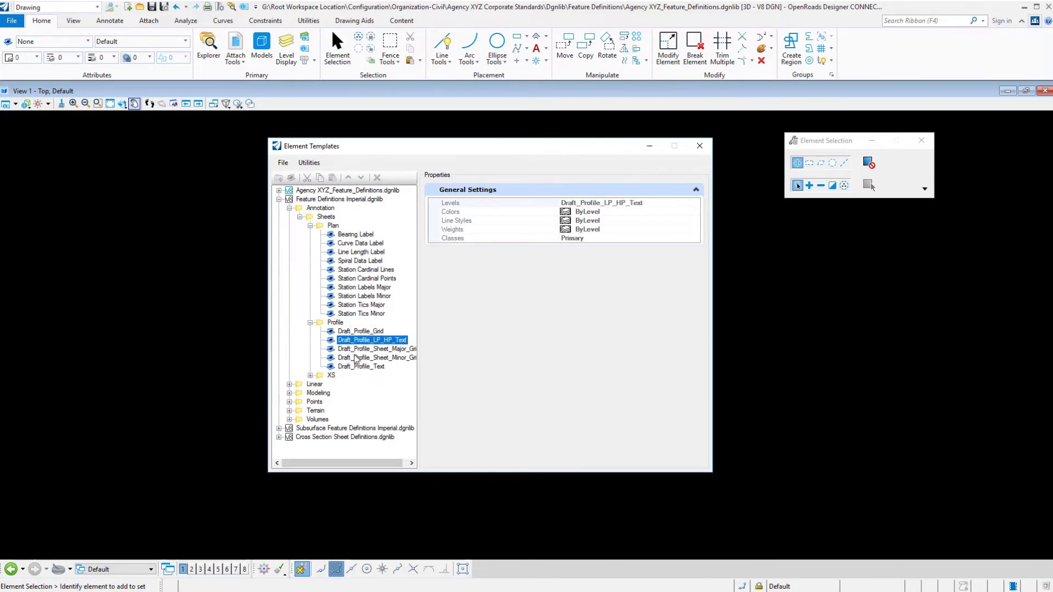
left_click(355, 358)
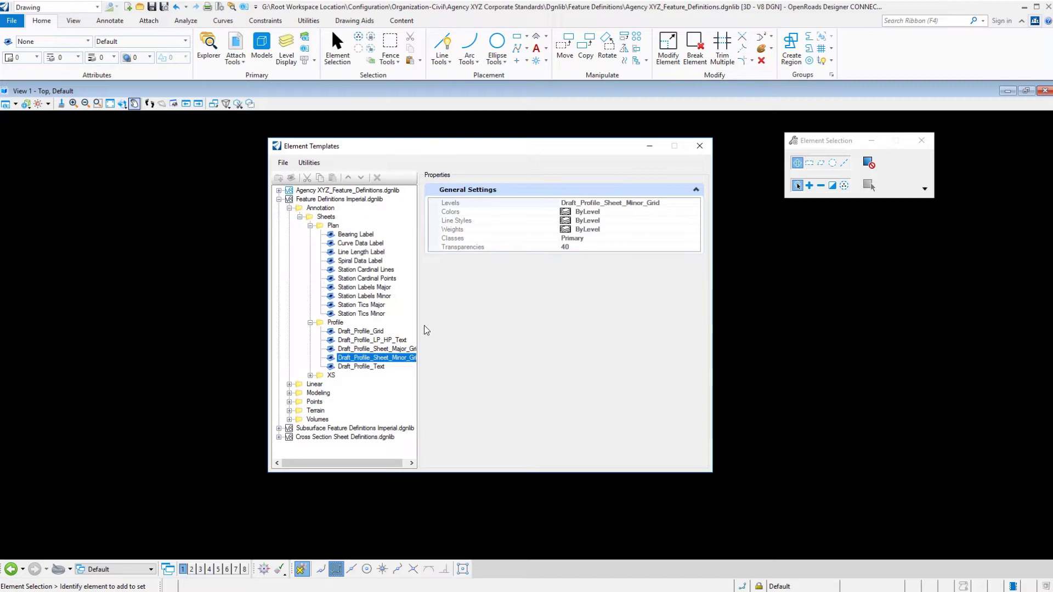
left_click_drag(418, 329, 448, 337)
left_click(362, 366)
Examine the level assignments of the XS sheet annotation templates in Feature Definitions Imperial.dgnlib
left_click(311, 375)
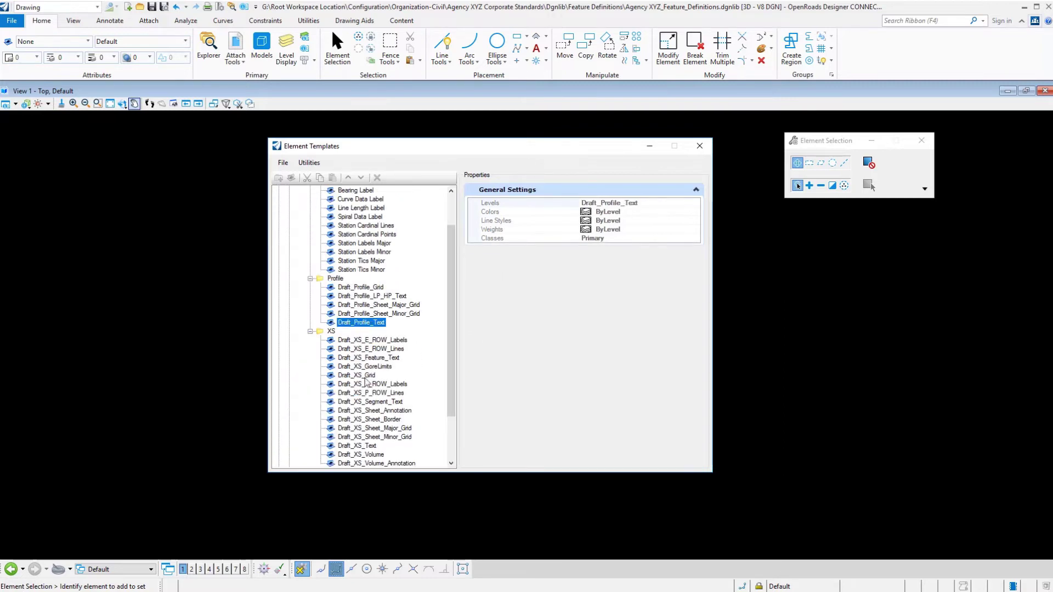
left_click(363, 341)
left_click(364, 367)
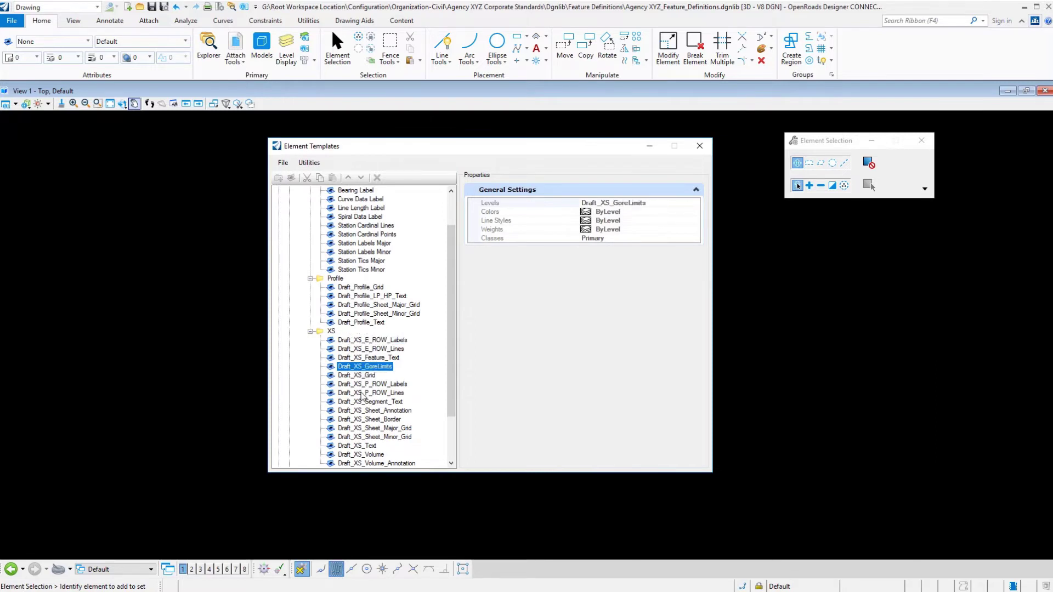
left_click(362, 394)
left_click(365, 428)
left_click(358, 455)
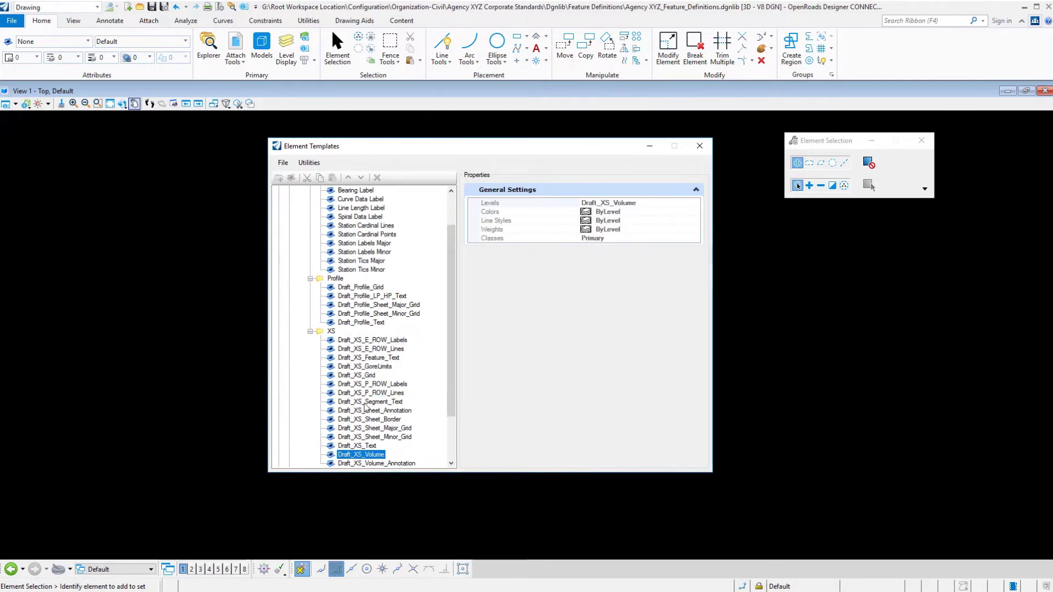
scroll(329, 307, "up", 2)
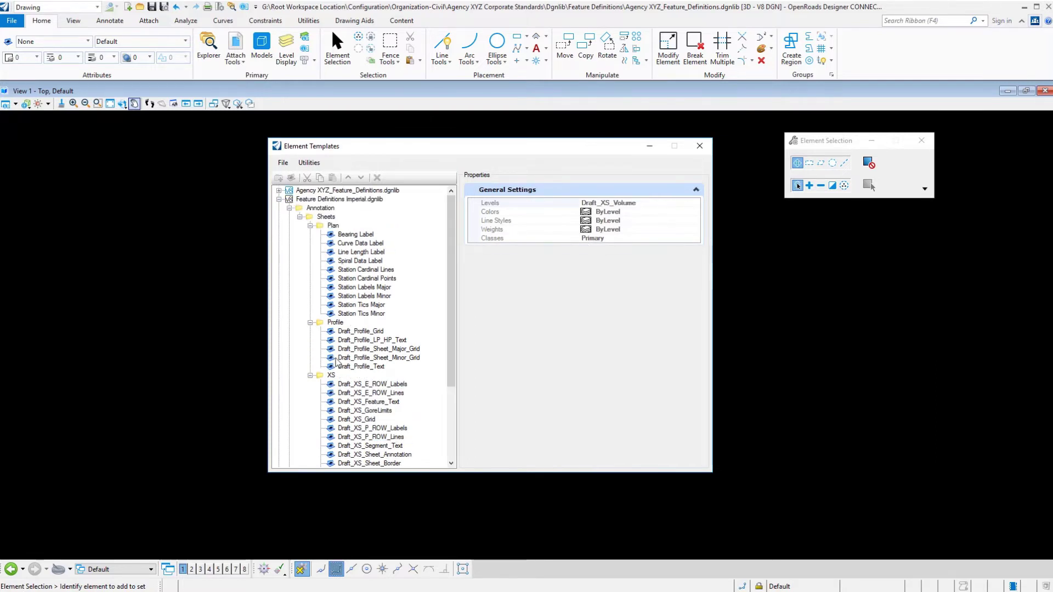
Copy the Annotation template group from Feature Definitions Imperial.dgnlib into Agency XYZ_Feature_Definitions.dgnlib and sort that library's children
left_click(289, 209)
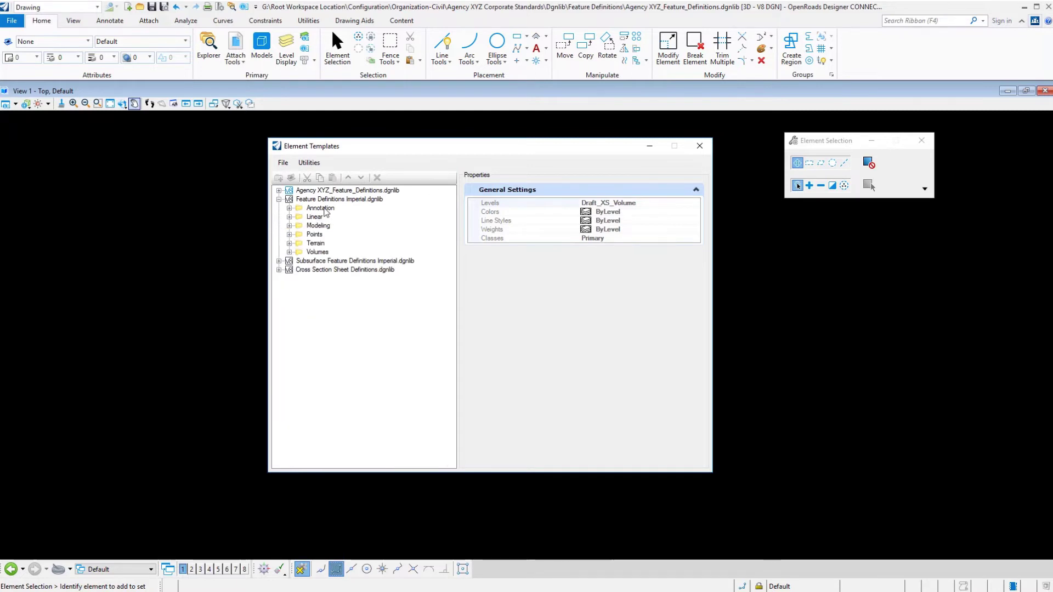
right_click(324, 210)
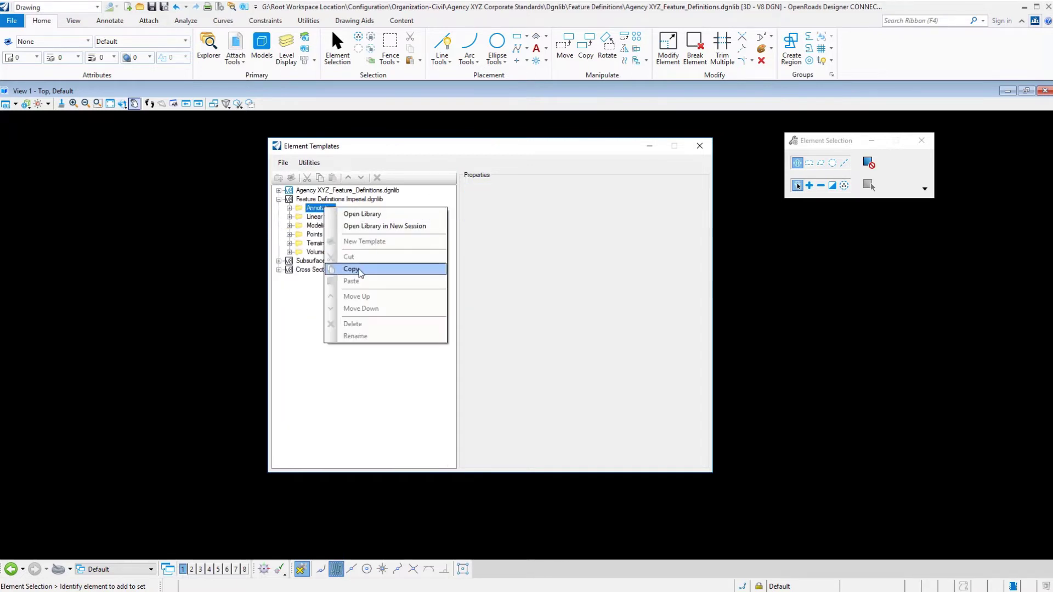
left_click(360, 270)
left_click(279, 191)
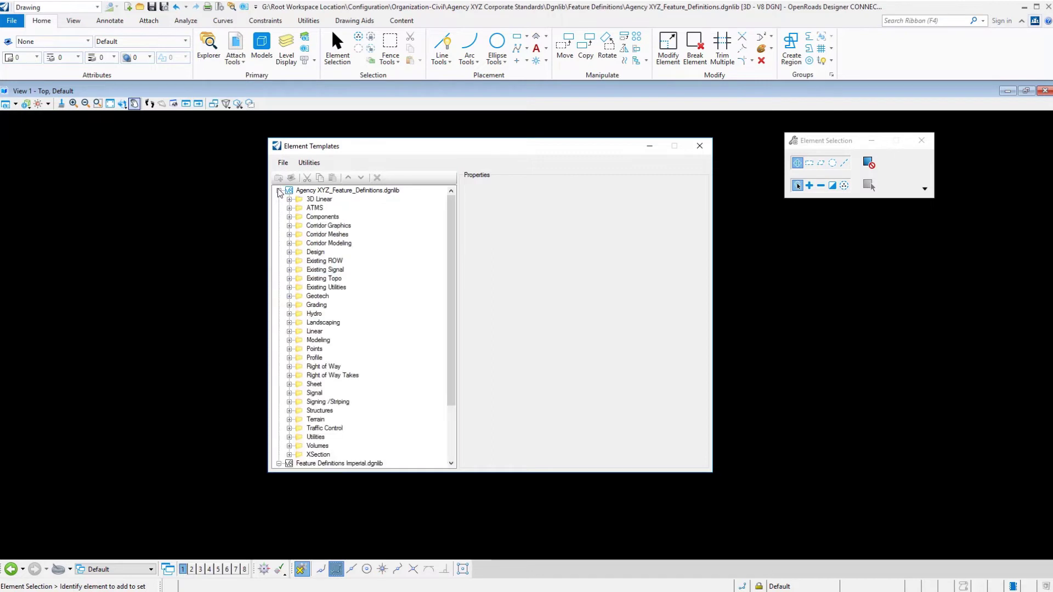
right_click(322, 192)
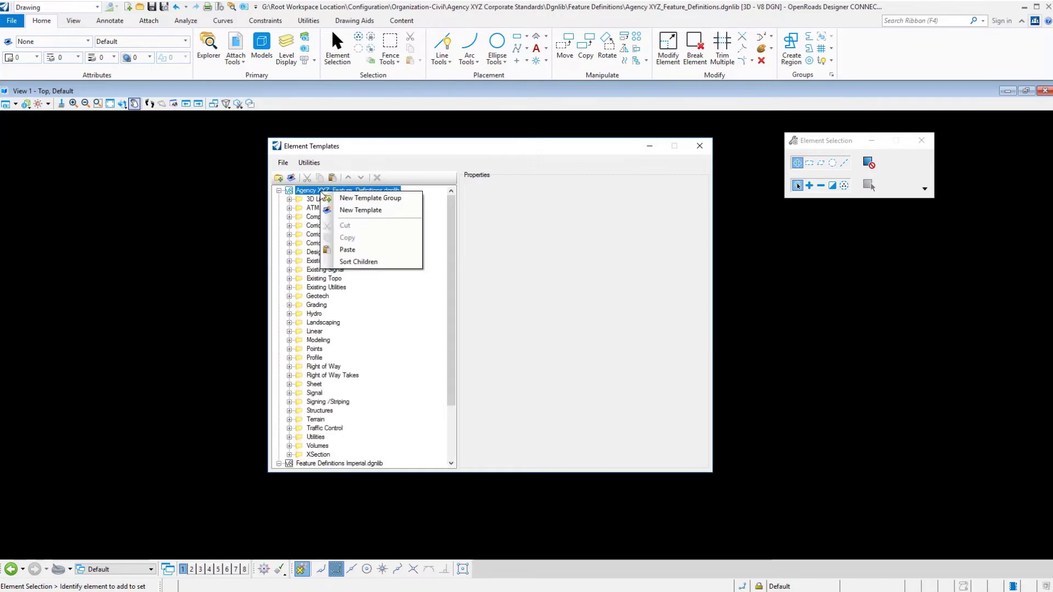
left_click(356, 251)
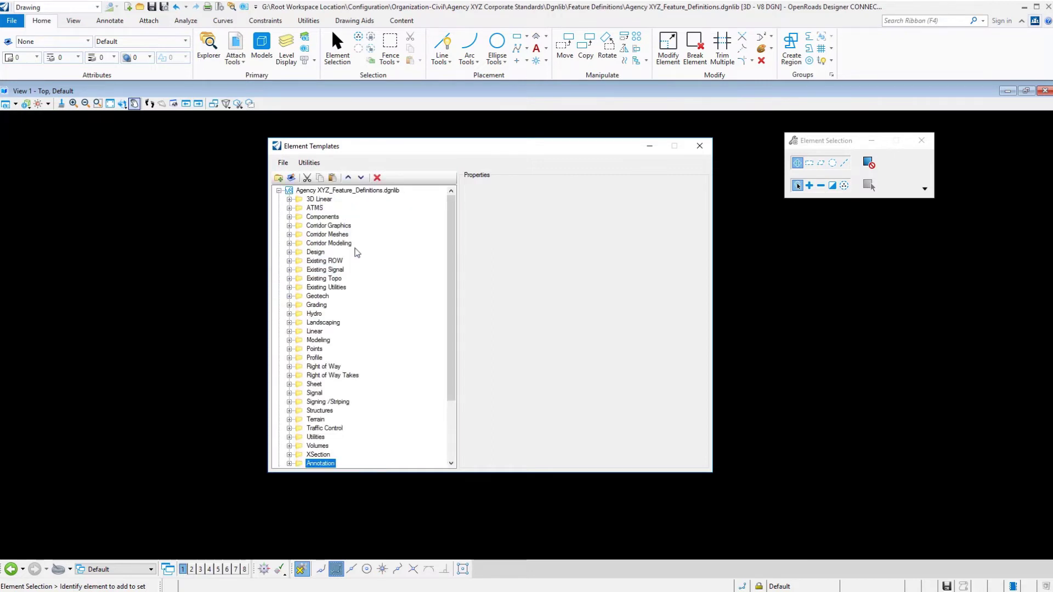
right_click(339, 192)
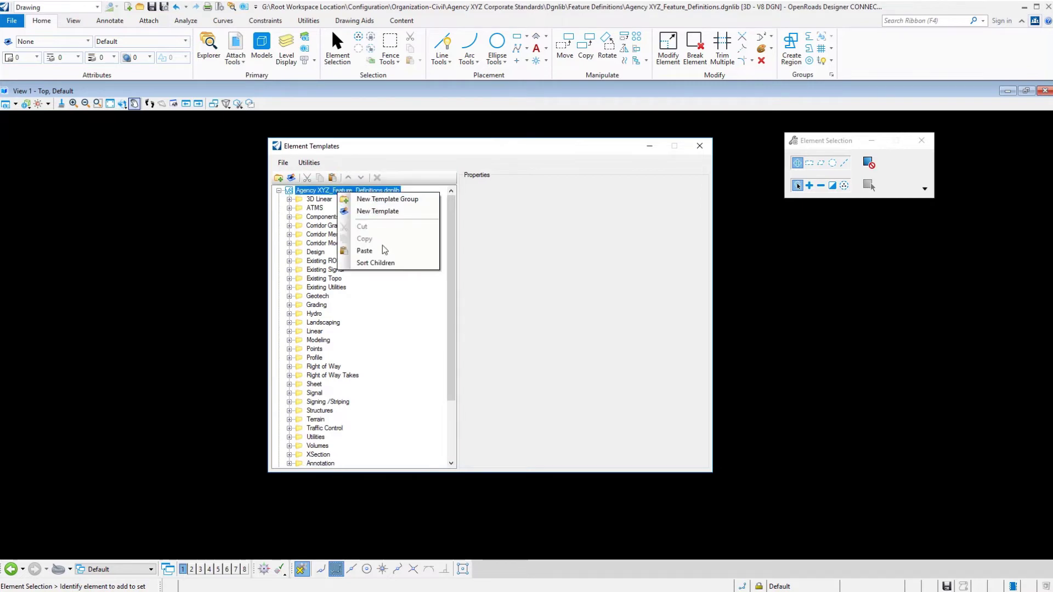
left_click(376, 263)
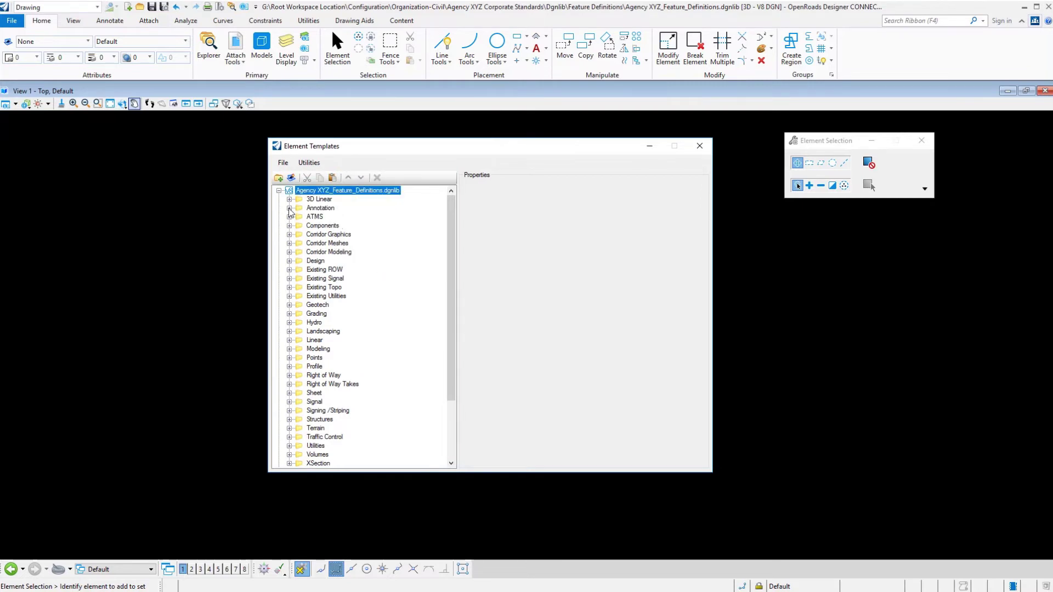
Check the level settings of the copied plan sheet annotation templates in Agency XYZ_Feature_Definitions.dgnlib
left_click(289, 208)
left_click(300, 216)
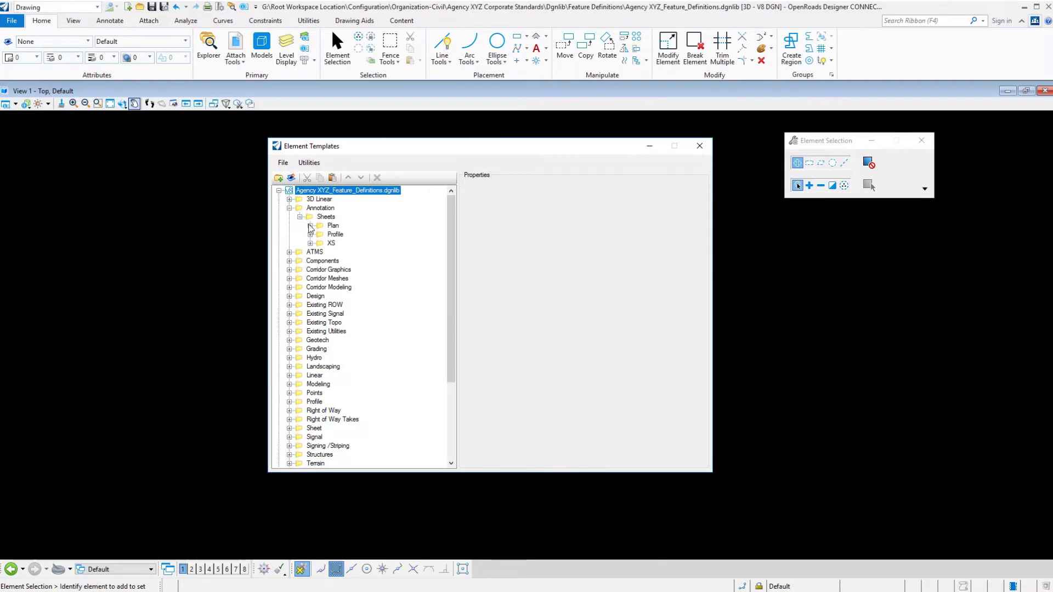
left_click(311, 225)
left_click(356, 234)
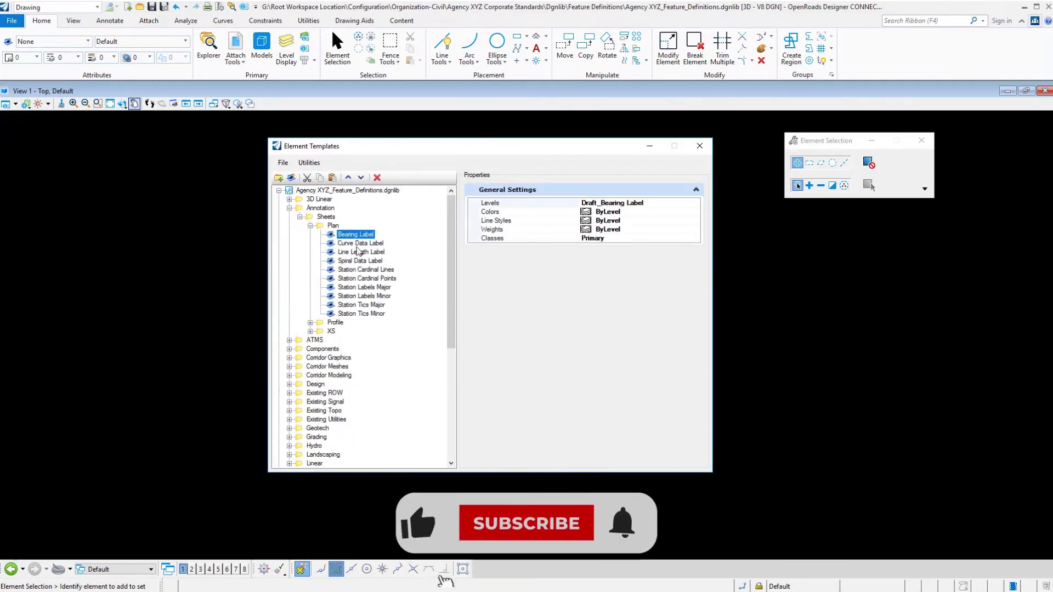
left_click(360, 261)
left_click(366, 278)
left_click(364, 287)
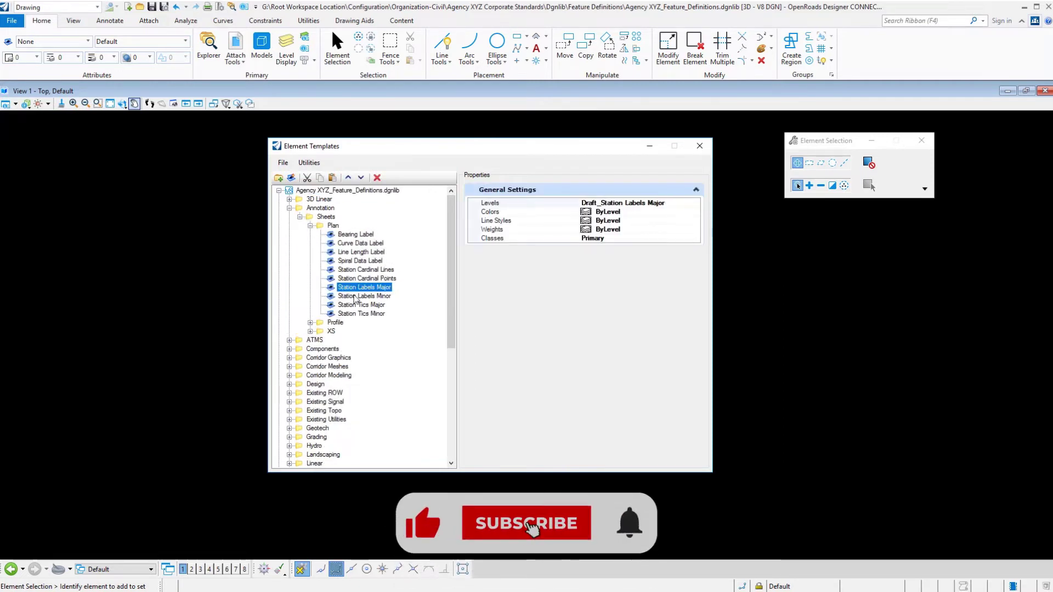
left_click(362, 296)
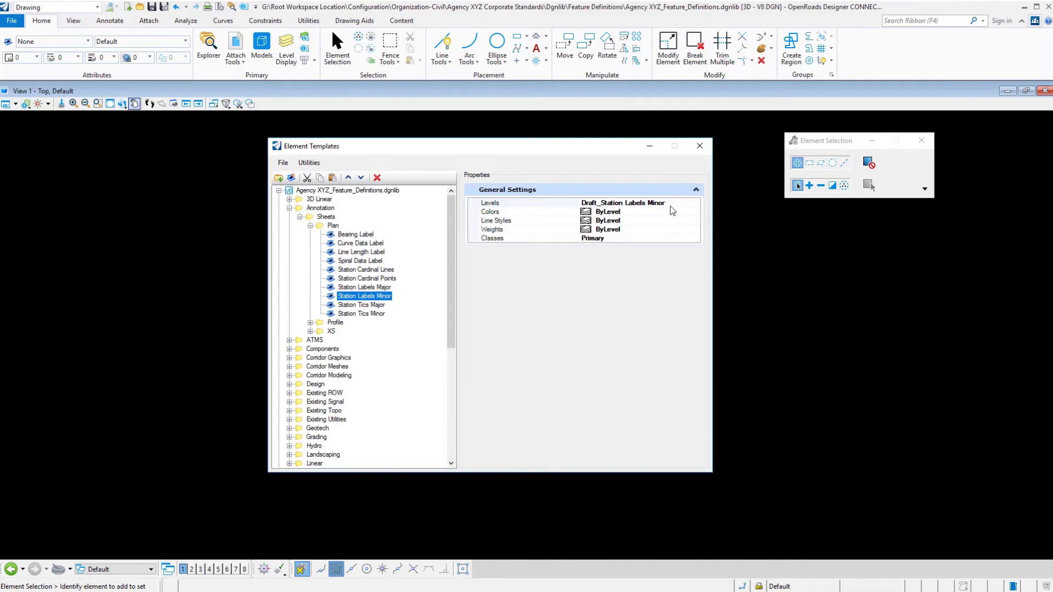
left_click(369, 306)
left_click(366, 314)
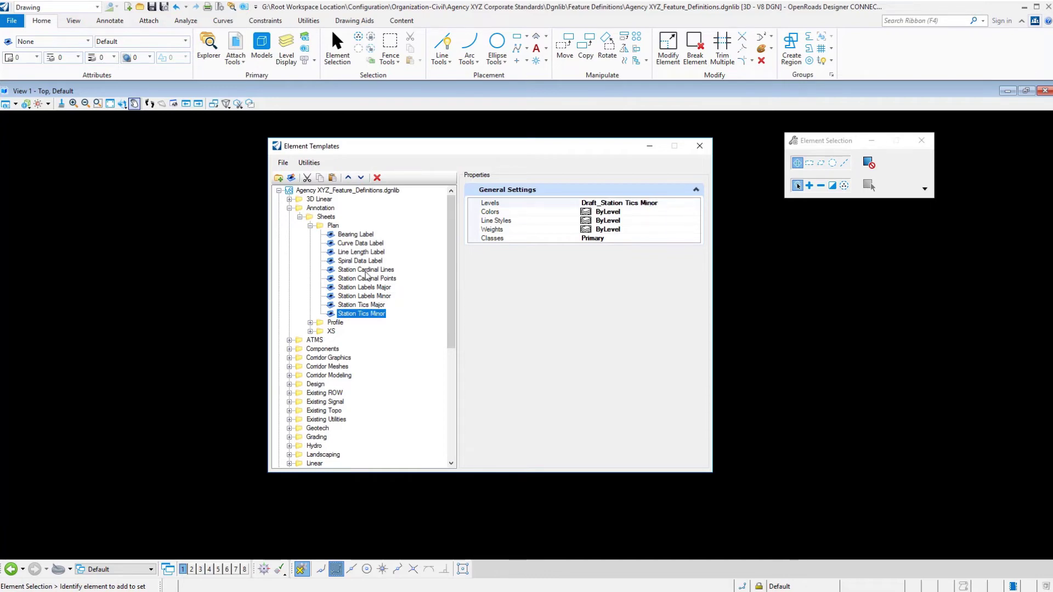
left_click(358, 235)
Check the settings of the copied Profile sheet annotation templates in Agency XYZ_Feature_Definitions.dgnlib, finishing with the Profile group collapsed
left_click(310, 323)
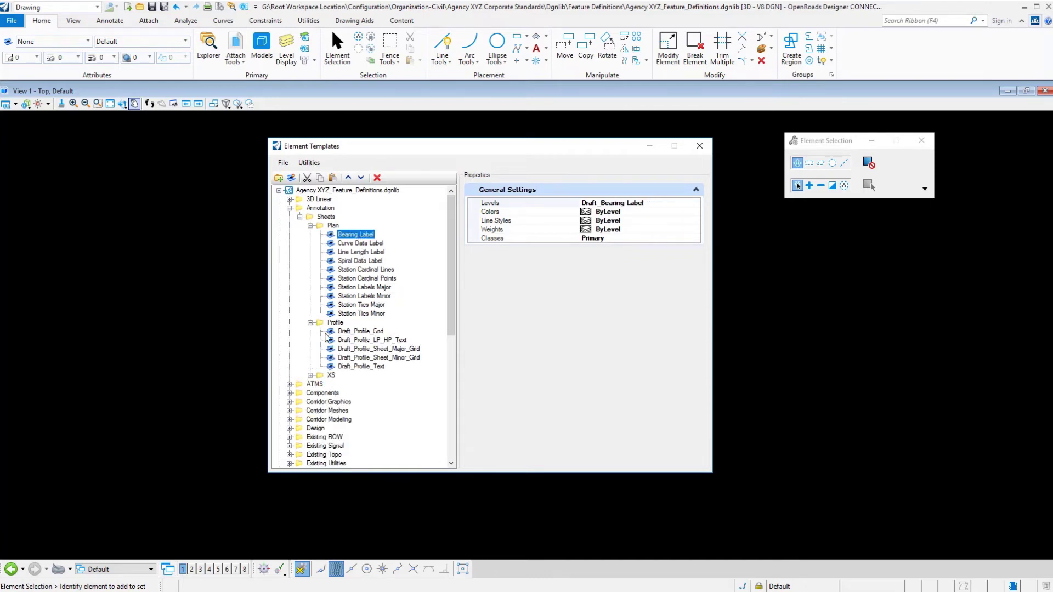
left_click(362, 333)
left_click(362, 348)
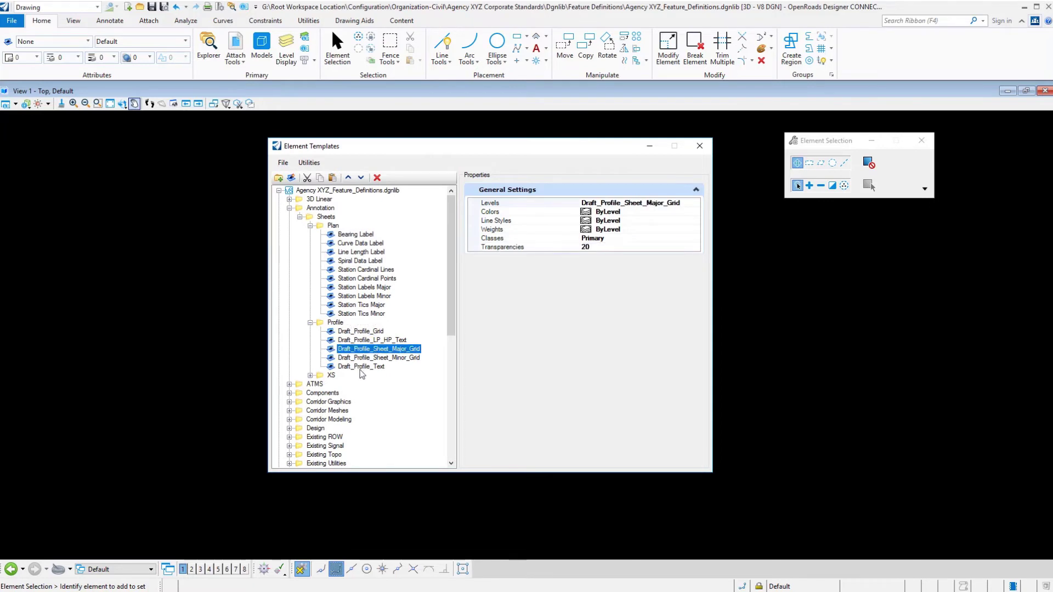
left_click(361, 367)
left_click(310, 323)
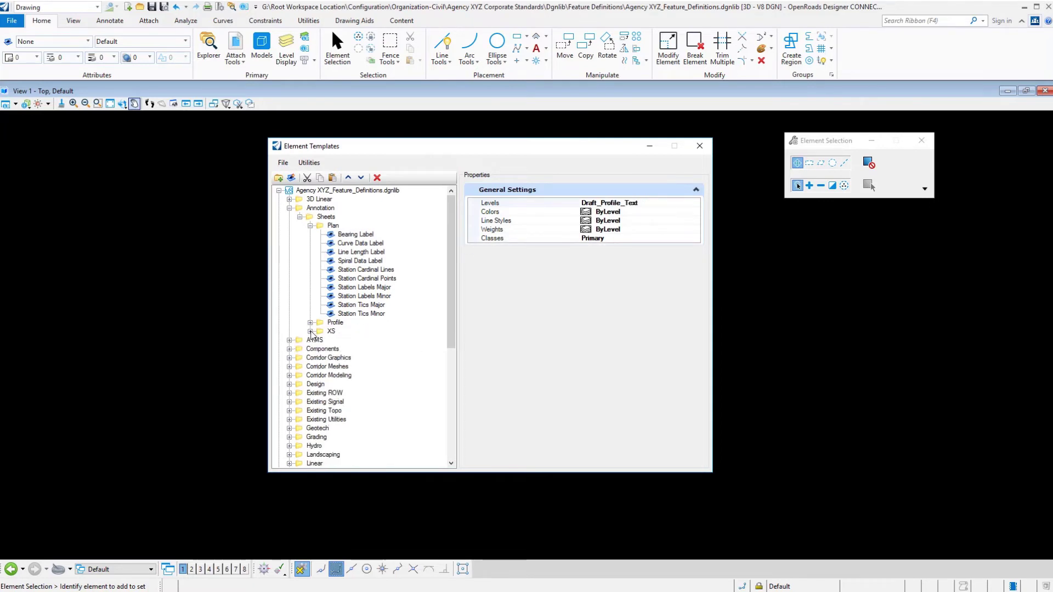
Check the level settings of the copied XS sheet annotation templates, finishing with the XS and Plan groups collapsed
left_click(311, 331)
left_click(349, 341)
left_click(355, 366)
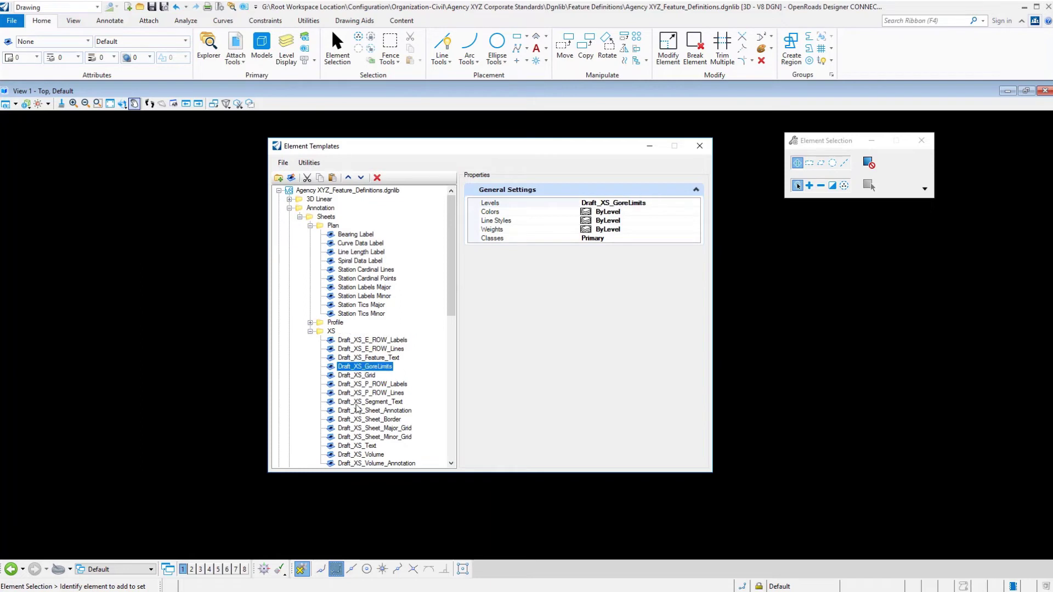
left_click(360, 402)
left_click(363, 430)
left_click(358, 438)
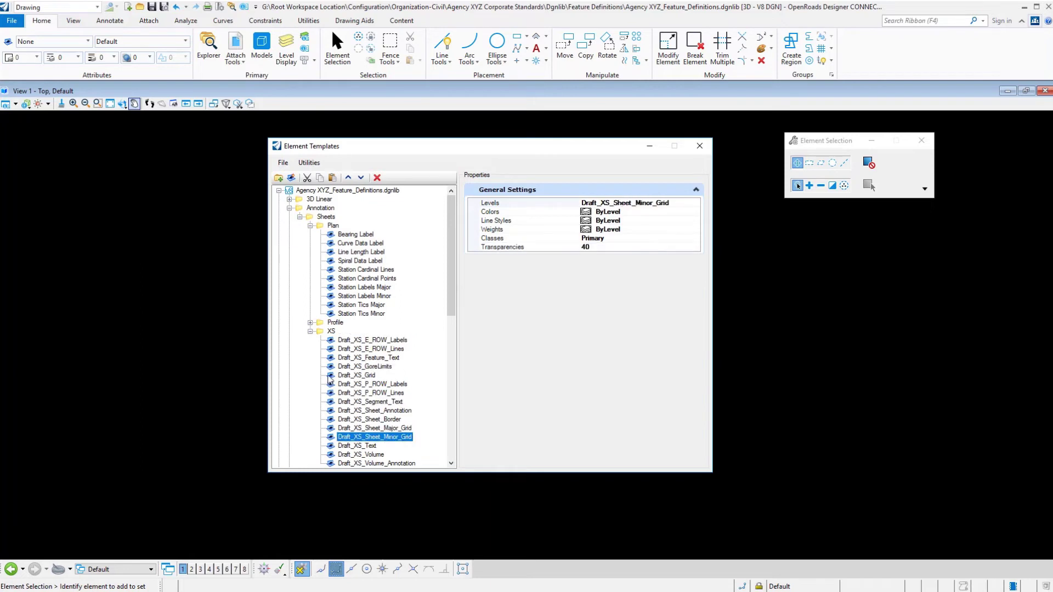
left_click(311, 331)
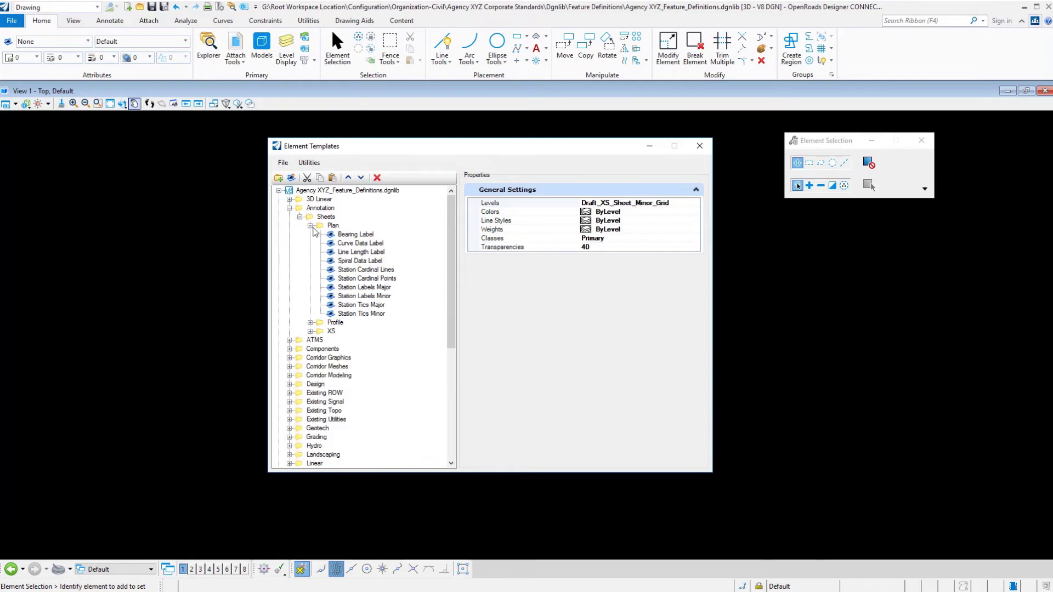
left_click(311, 225)
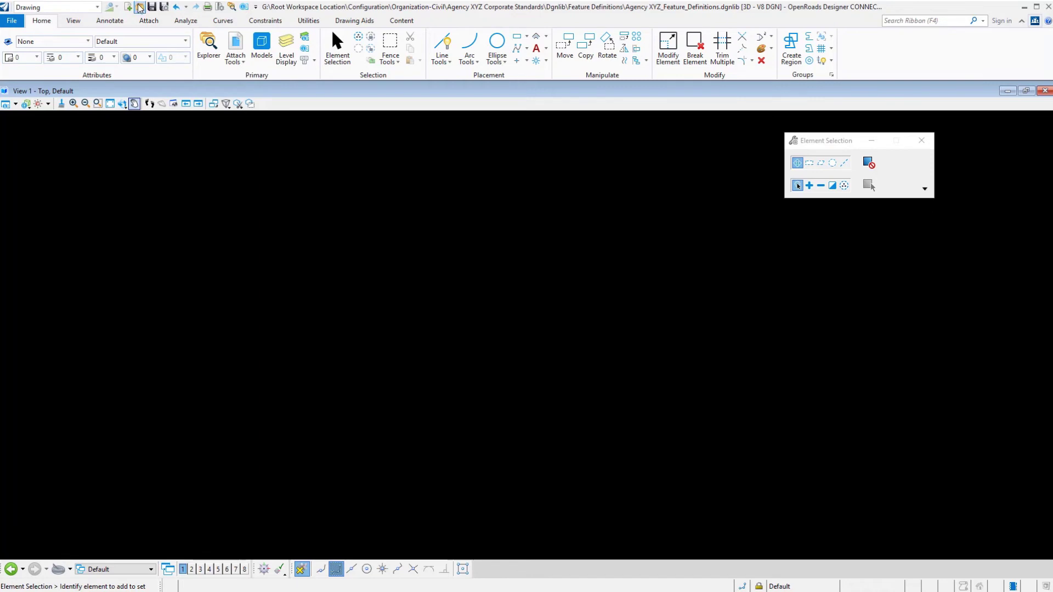
Open Agency XYZ_Levels.dgnlib from the Feature Definitions folder and bring up its Level Manager
left_click(140, 7)
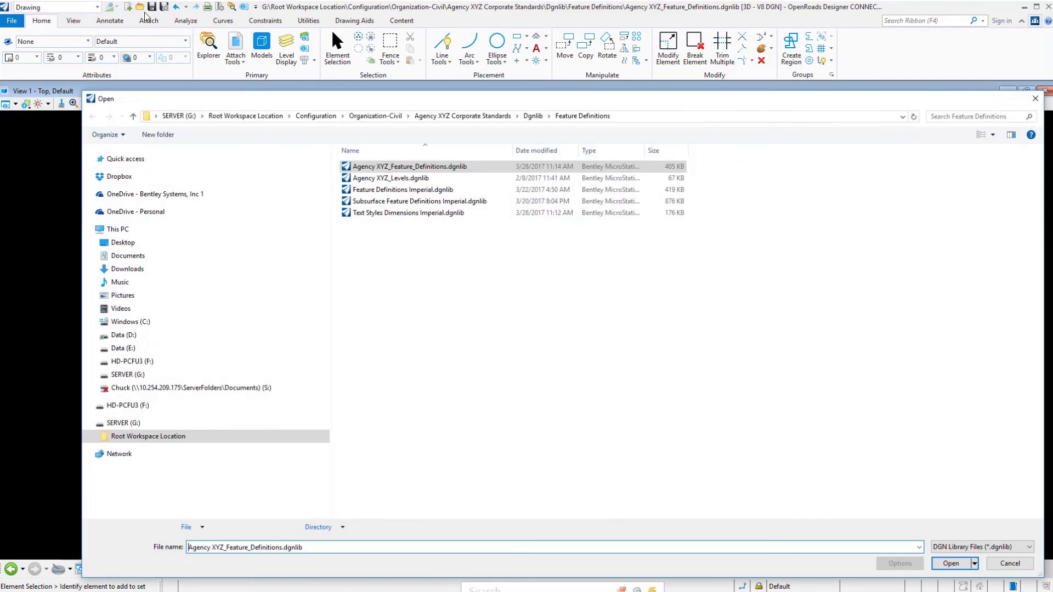
left_click(399, 179)
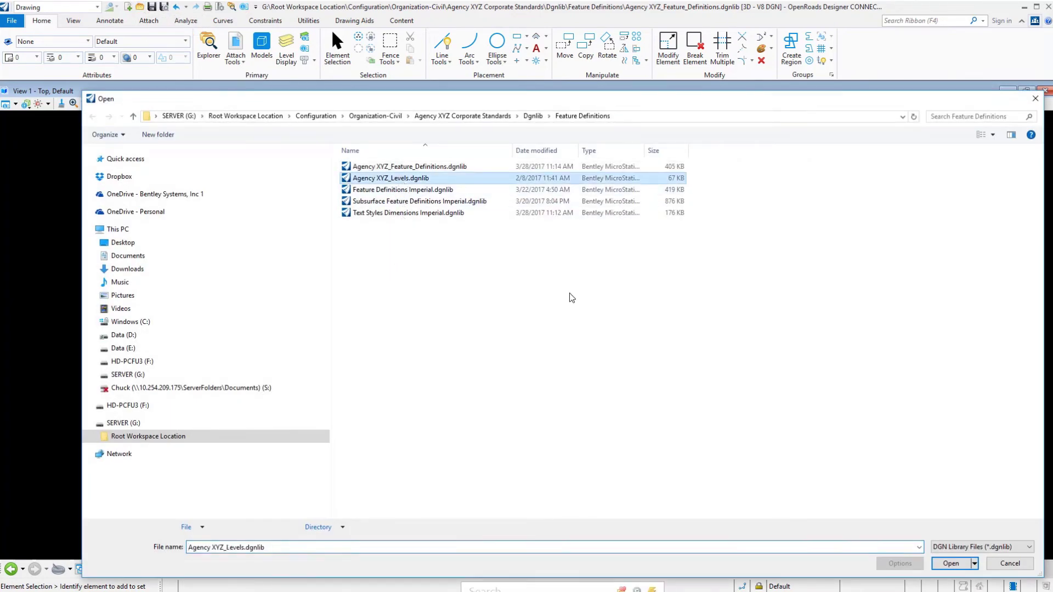
left_click(959, 565)
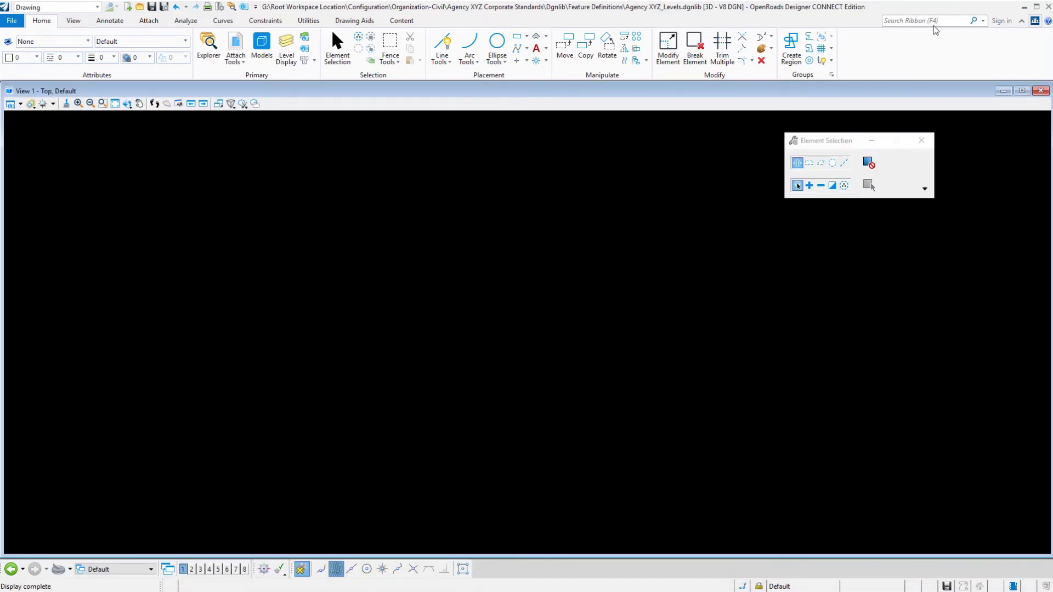
left_click(305, 41)
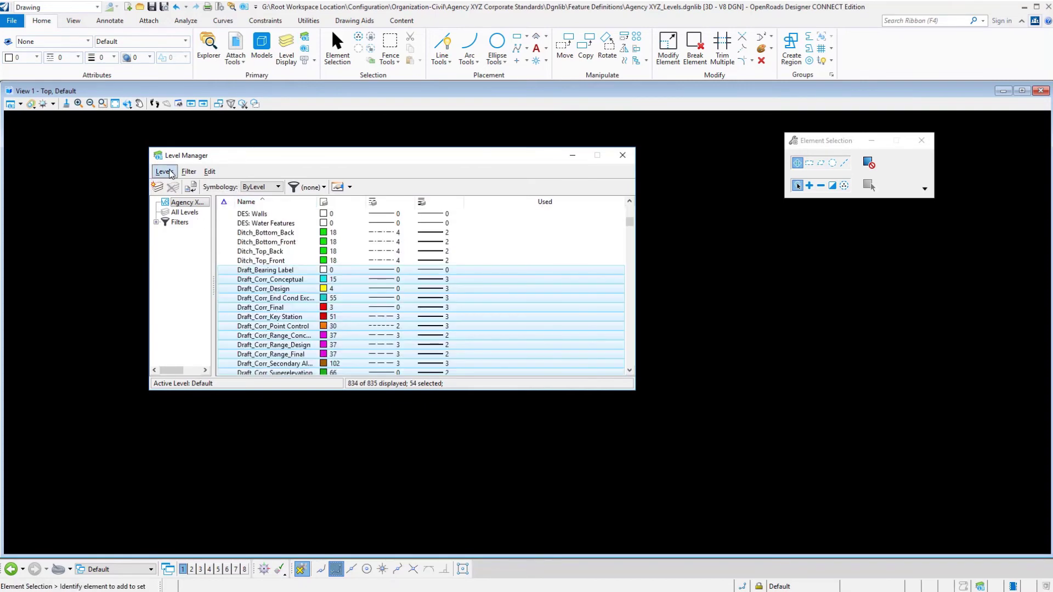
Start a level import into Agency XYZ_Levels.dgnlib using Feature Definitions Imperial.dgnlib as the source file
left_click(164, 172)
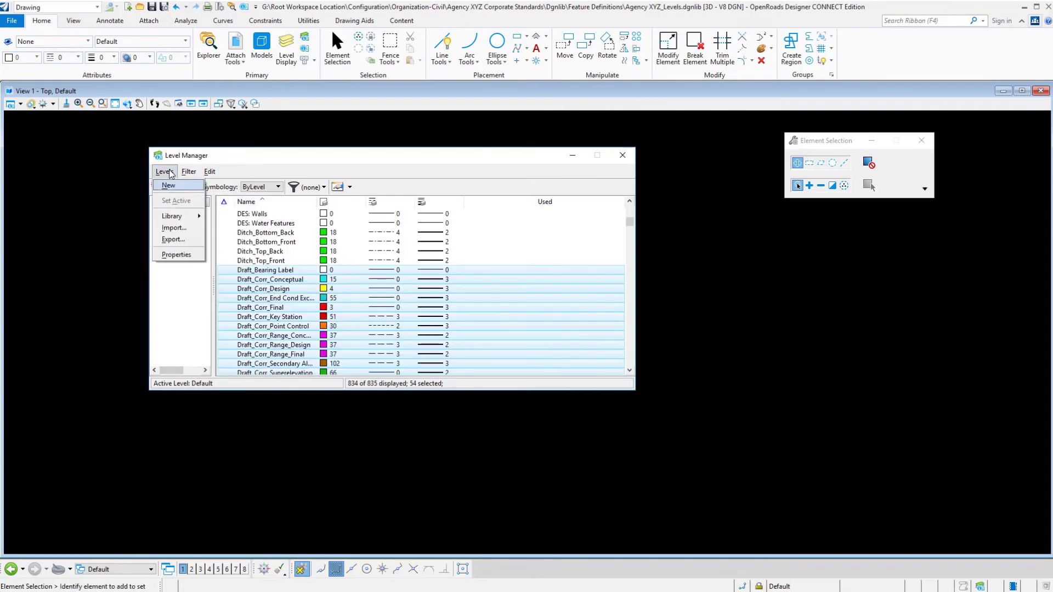
left_click(170, 229)
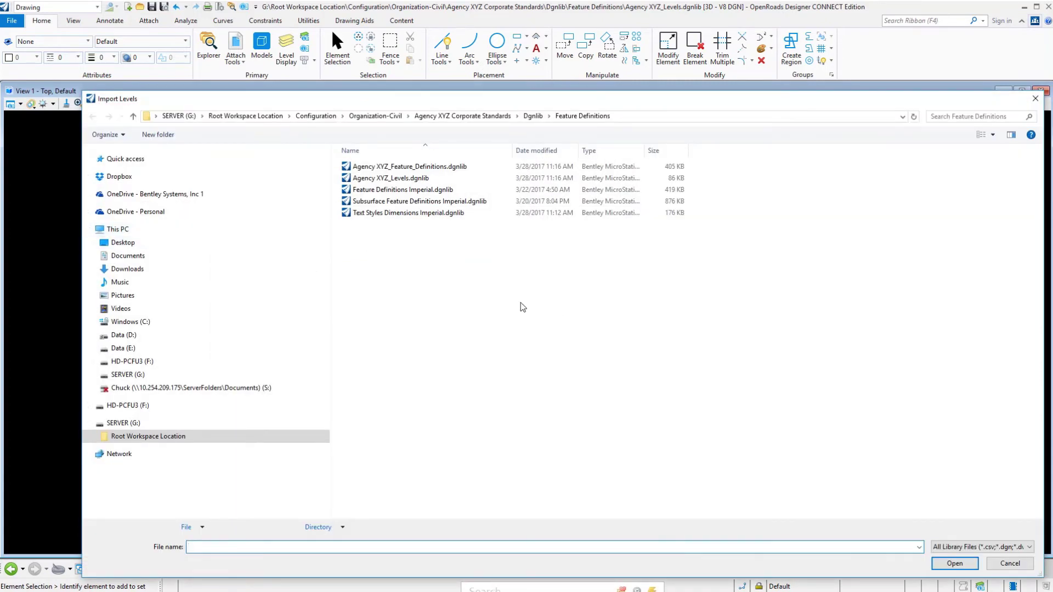
left_click(401, 191)
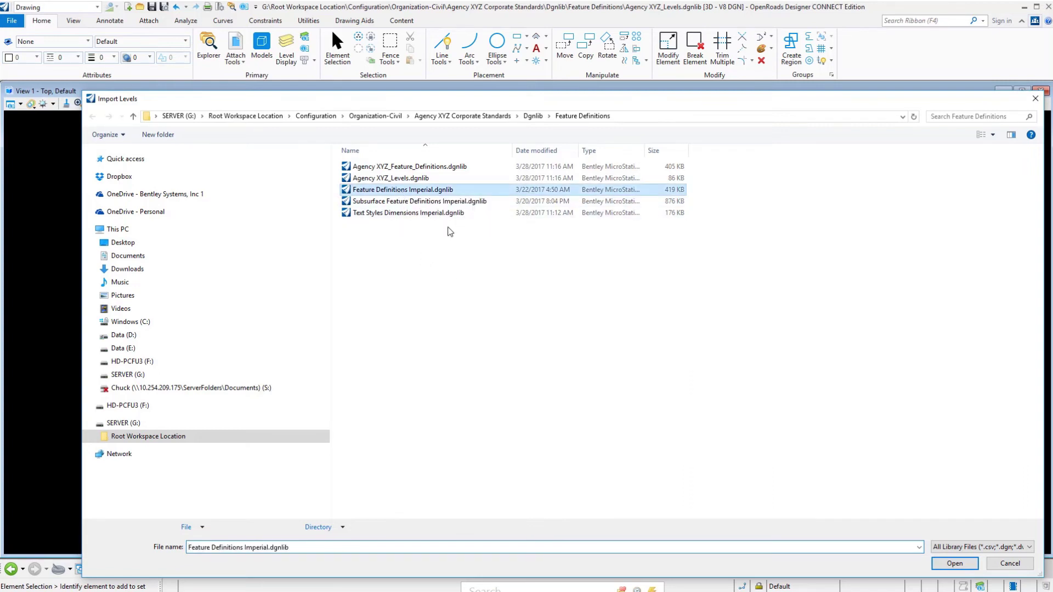
left_click(954, 563)
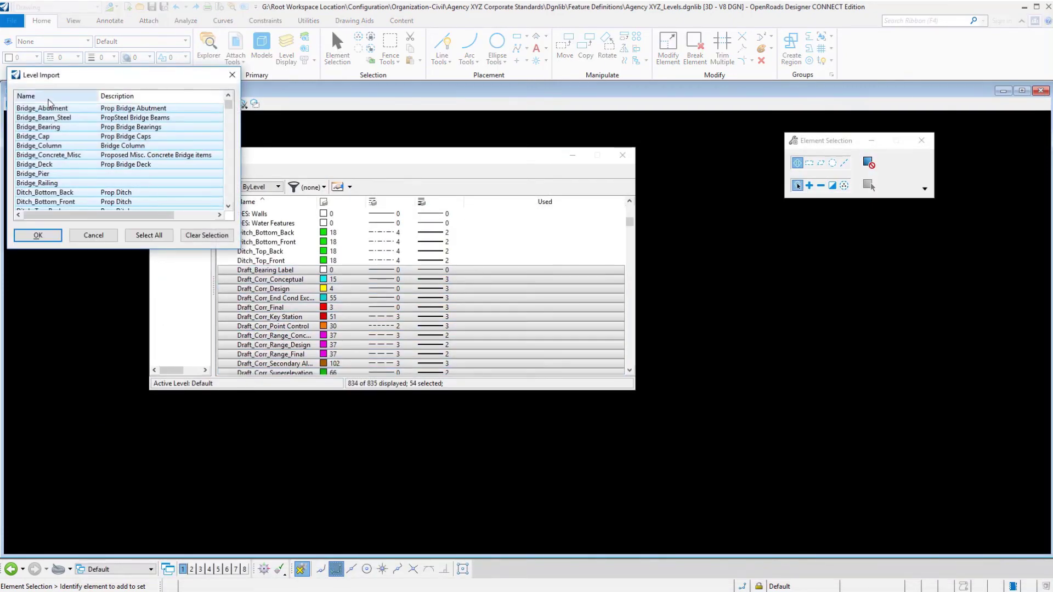
Sort the importable levels by name and import the range from Draft_Bearing Label through Draft_XS_Volume_Annotation
left_click(49, 97)
left_click(51, 109)
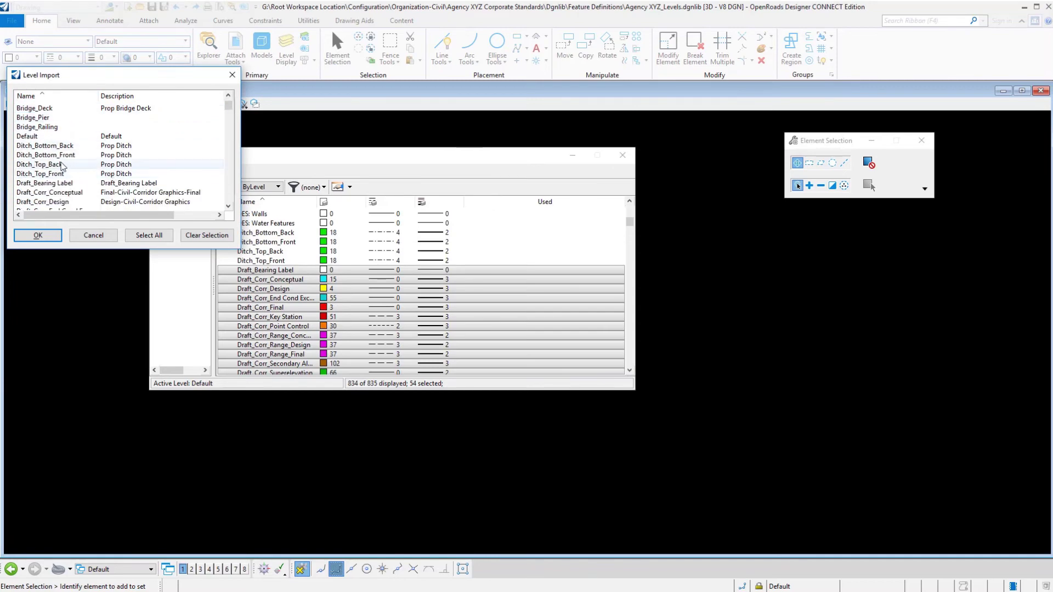
left_click(46, 184)
scroll(46, 184, "down", 20)
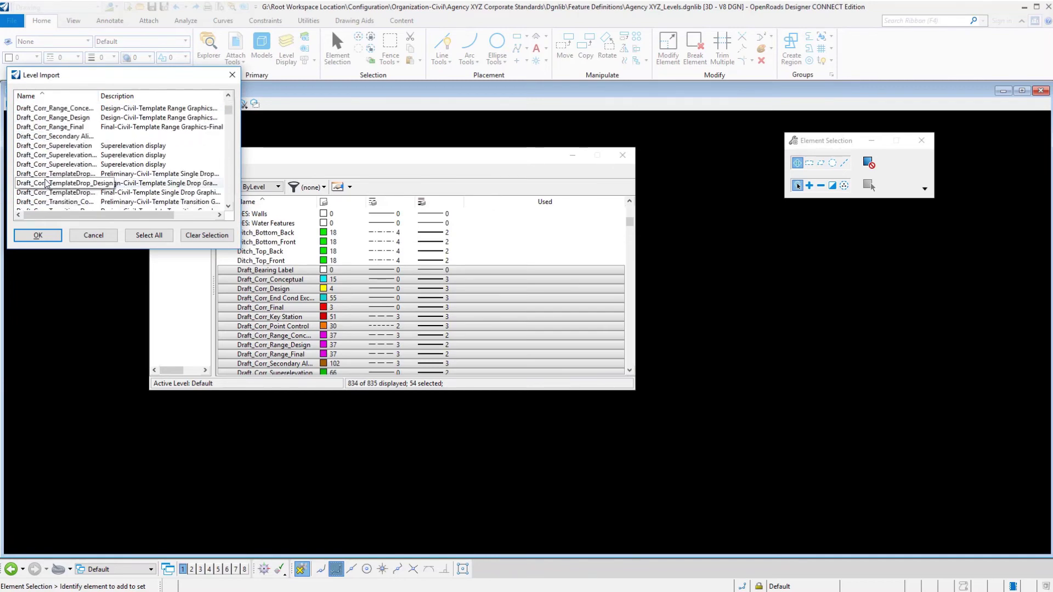
scroll(46, 184, "down", 3)
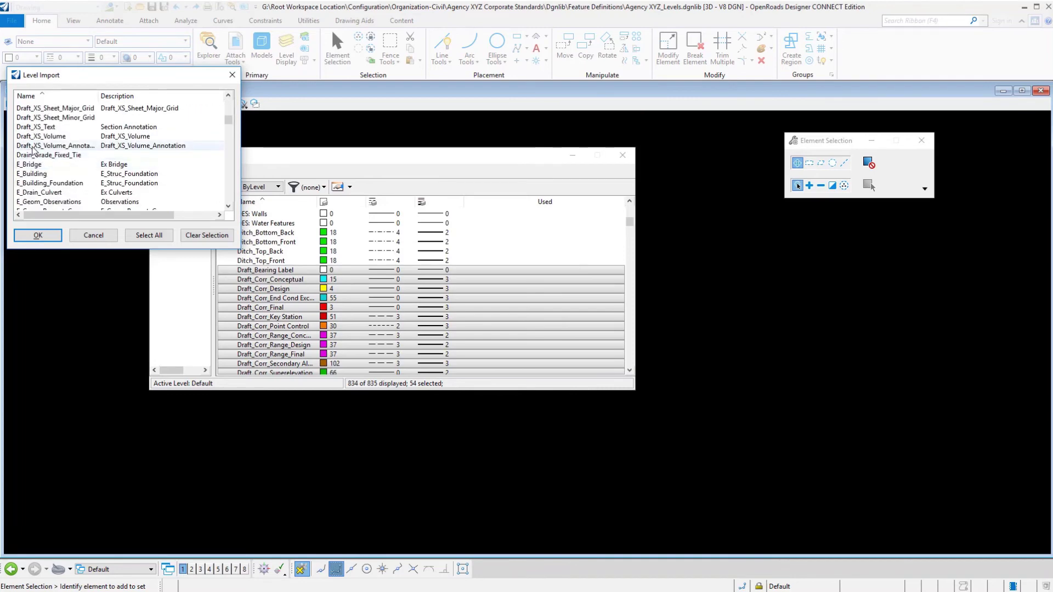
left_click(33, 147, "shift")
mouse_move(229, 120)
left_mouse_down()
mouse_move(234, 101)
mouse_move(237, 125)
left_mouse_up()
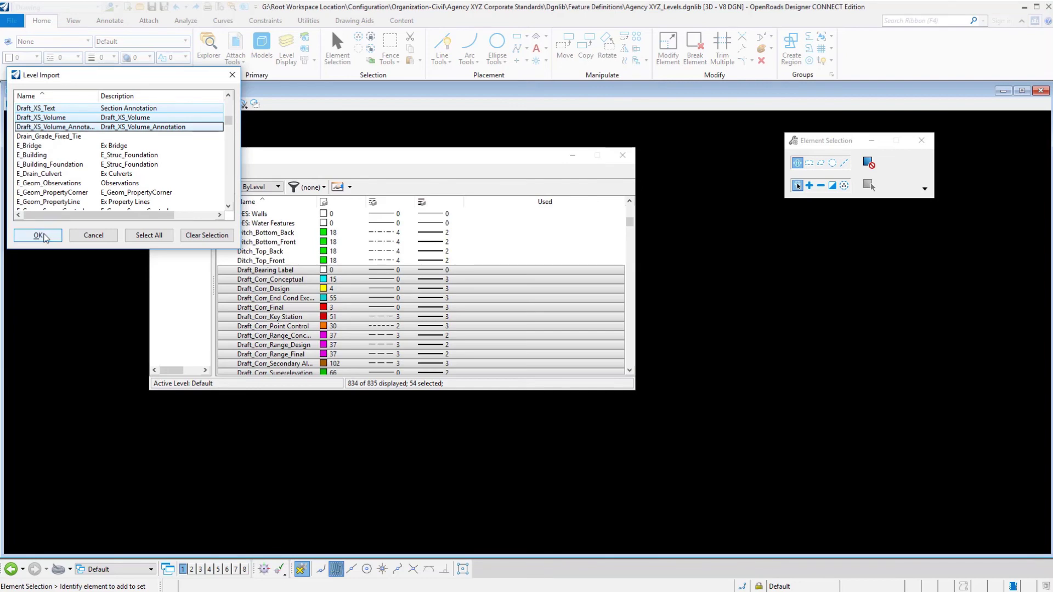
left_click(38, 235)
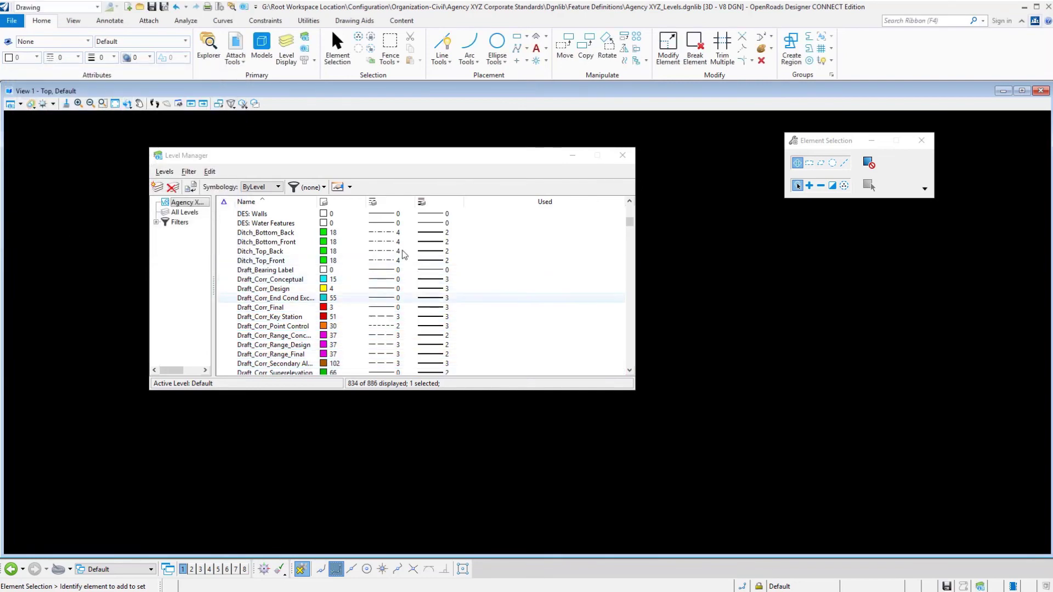